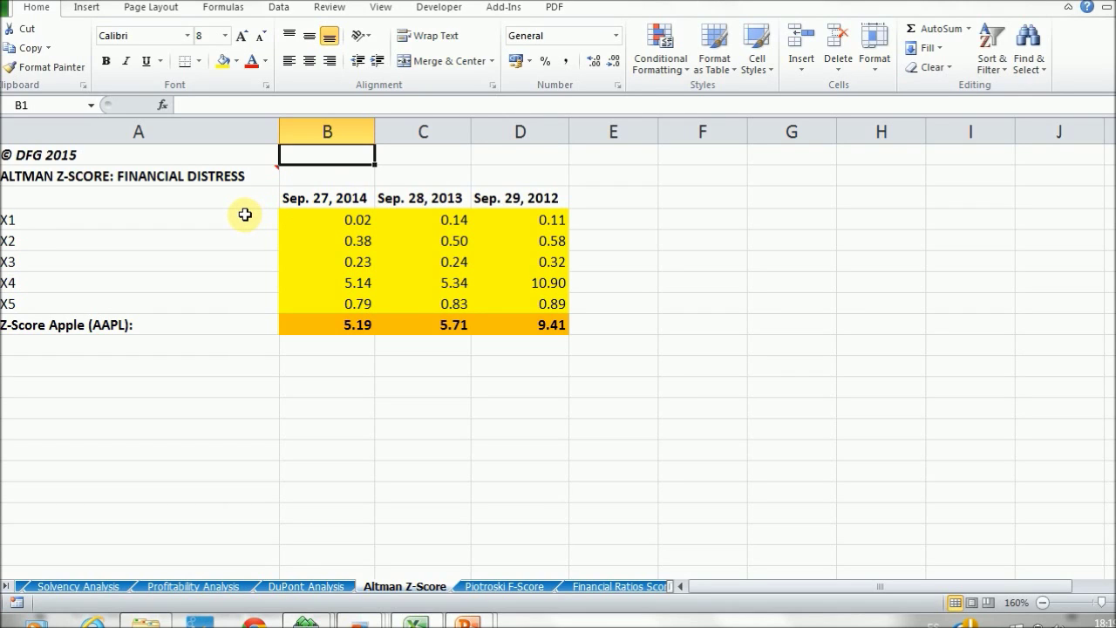
{"action": "mouse_move", "coordinate": [242, 172]}
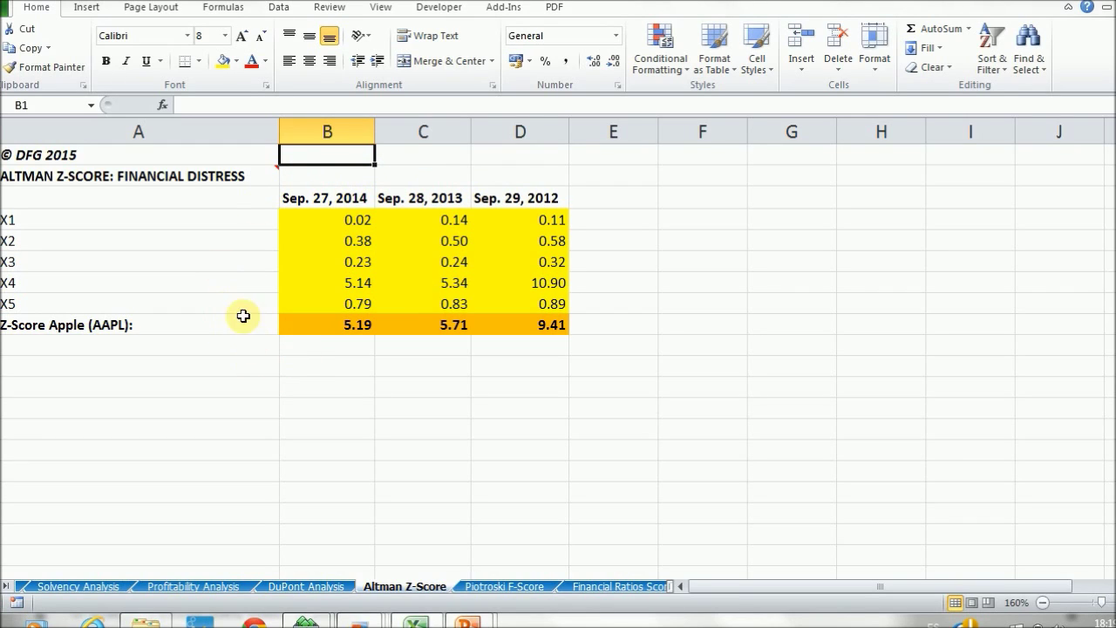
- Inspect the 2014 X1 formula in B4 and trace its source figures on the Balance Sheet
{"action": "double_click", "coordinate": [306, 217]}
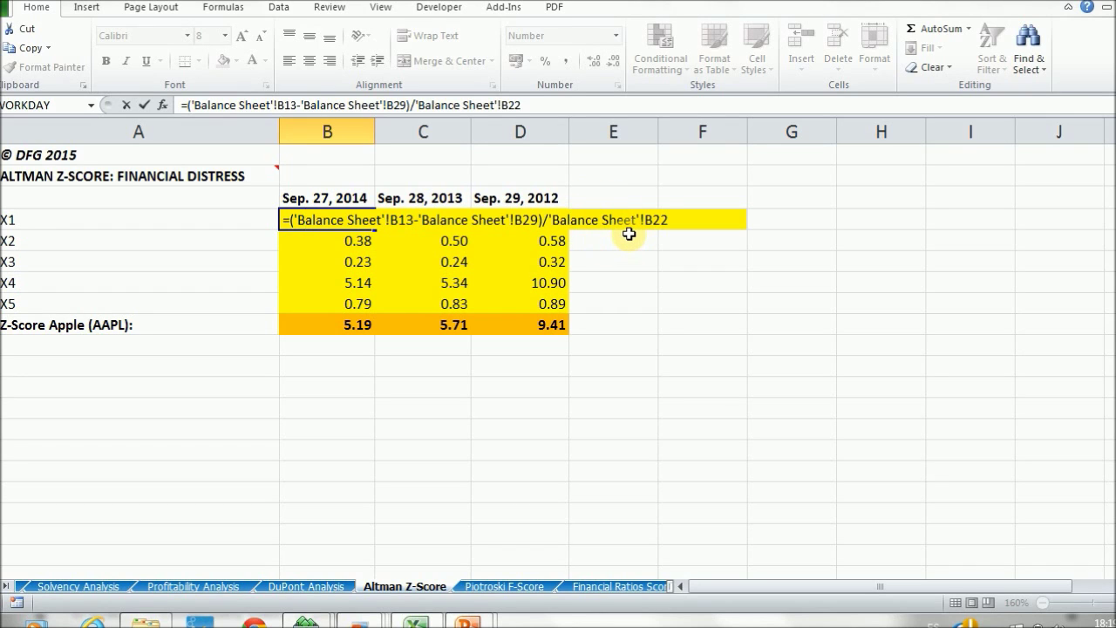
{"action": "key", "text": "Escape"}
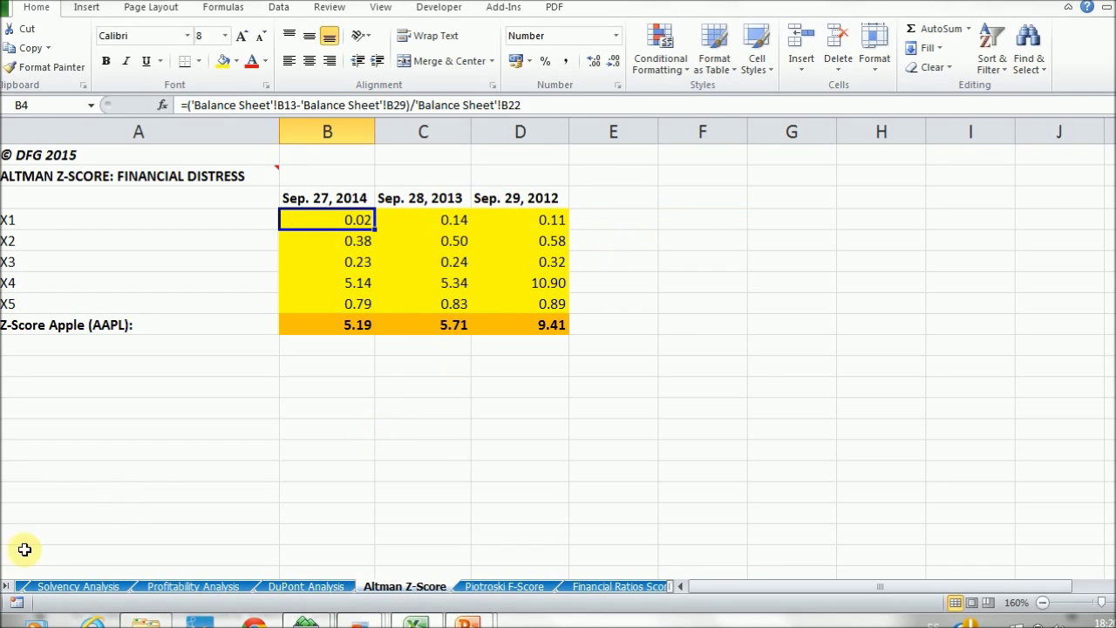
{"action": "left_click", "coordinate": [7, 586]}
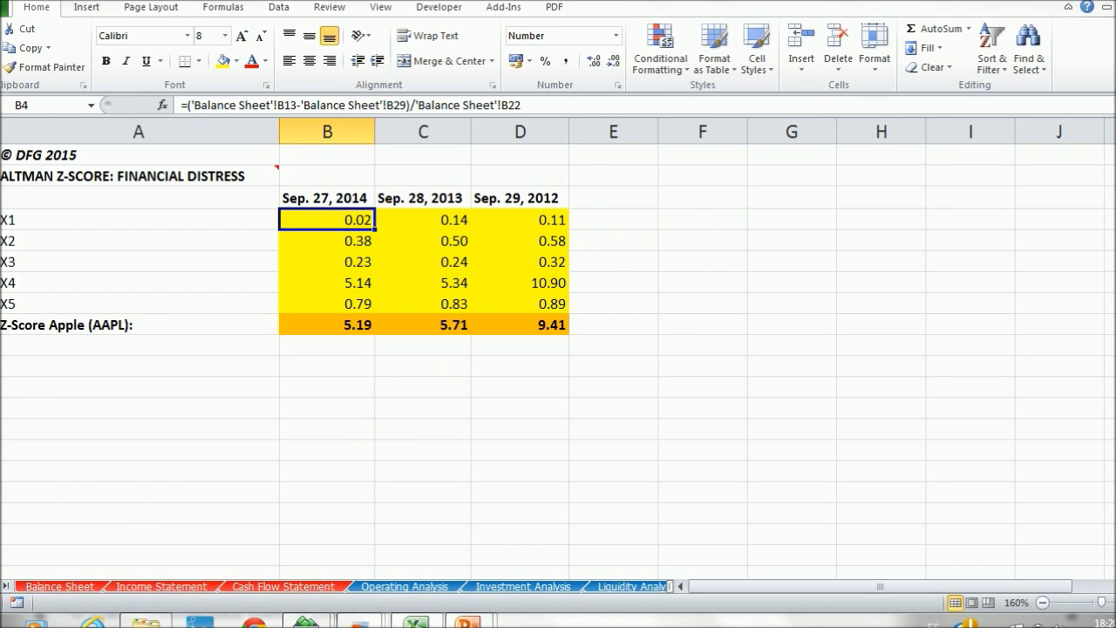
{"action": "left_click", "coordinate": [56, 591]}
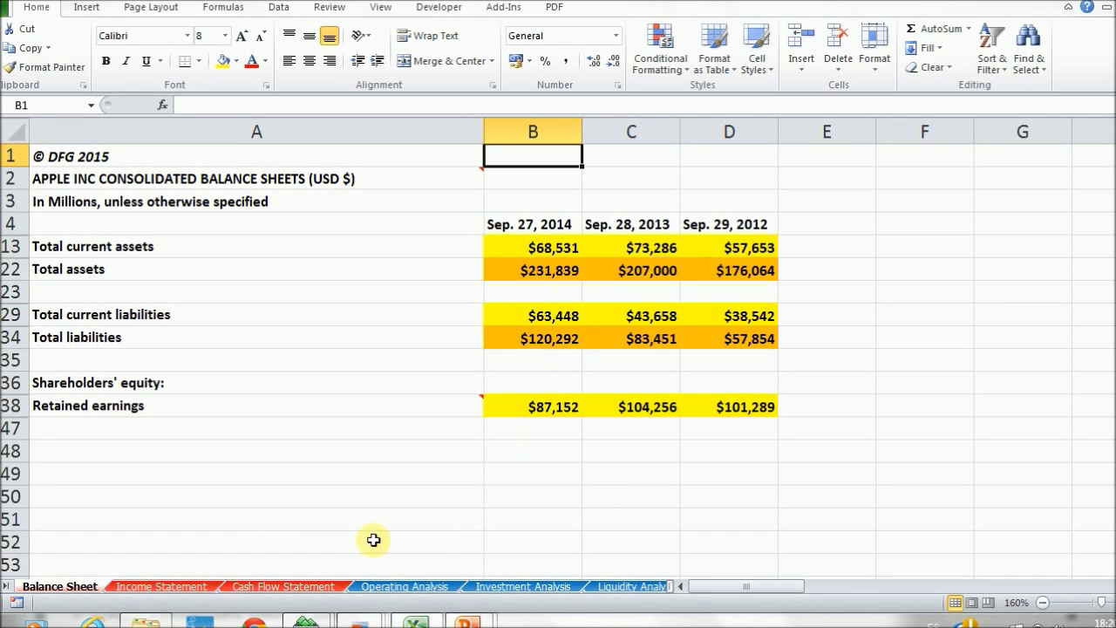
{"action": "left_click", "coordinate": [5, 586]}
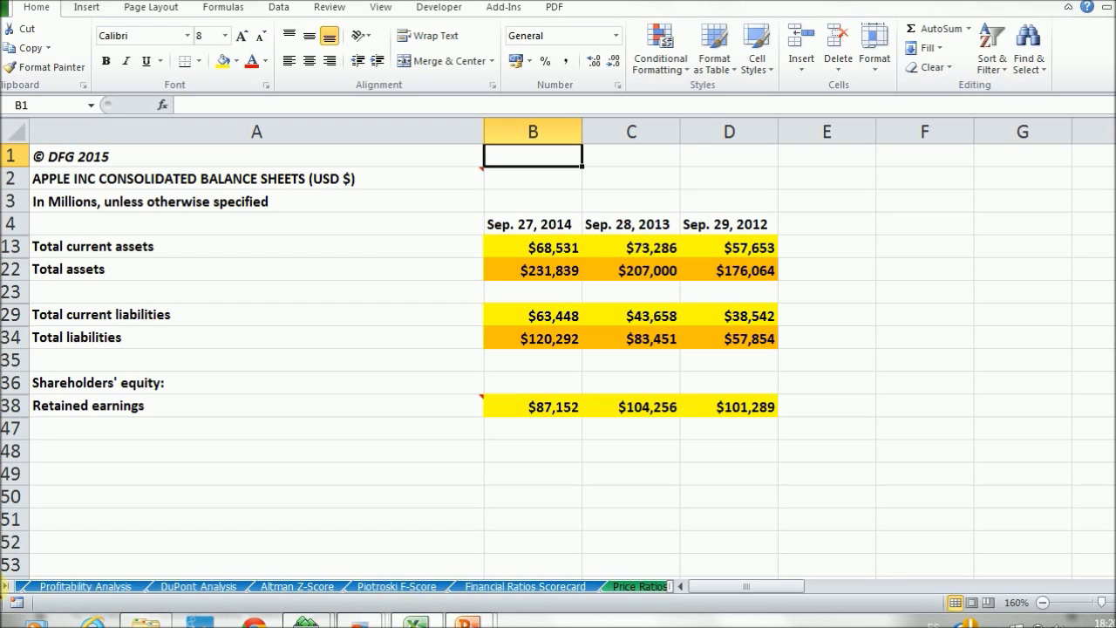
{"action": "left_click", "coordinate": [277, 587]}
- Inspect the 2014 X2 formula in B5, retained earnings divided by total assets
{"action": "left_click", "coordinate": [313, 238]}
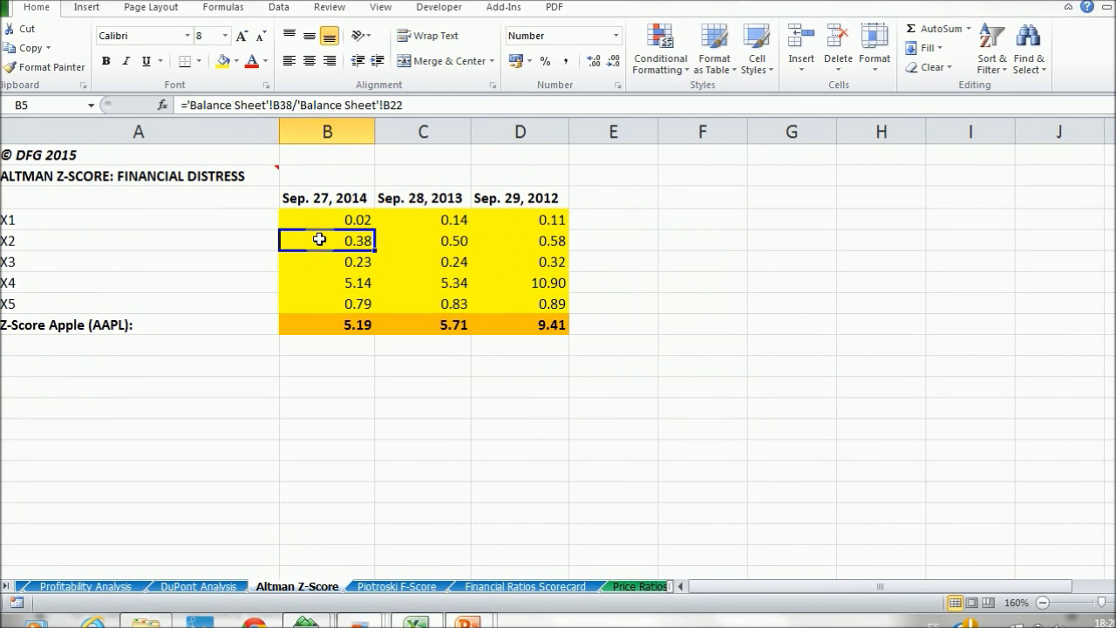
{"action": "double_click", "coordinate": [312, 239]}
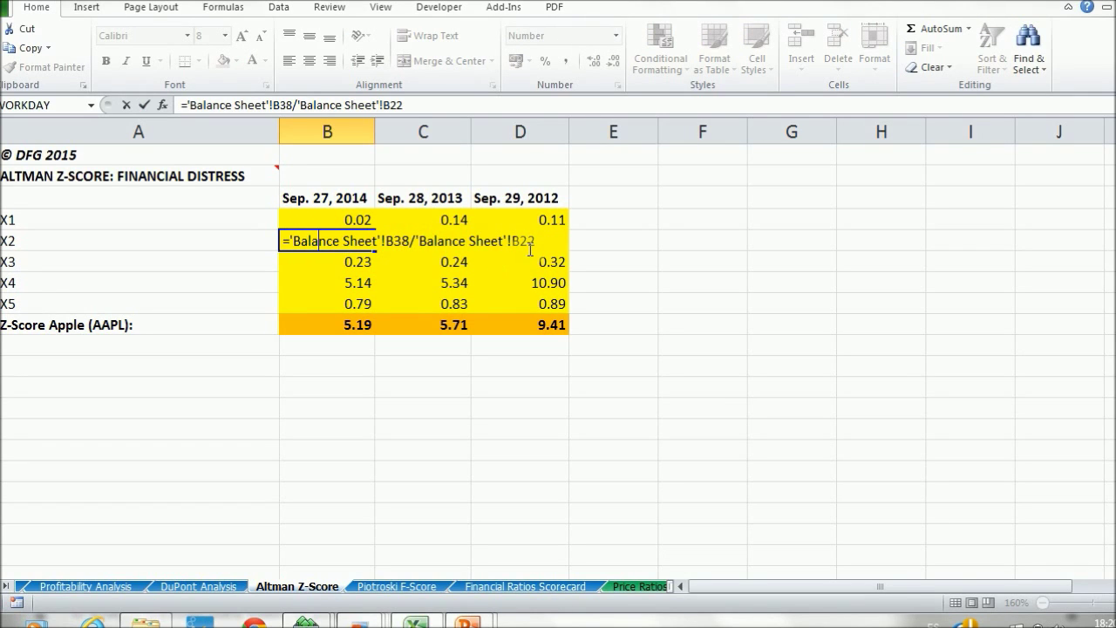
{"action": "key", "text": "Escape"}
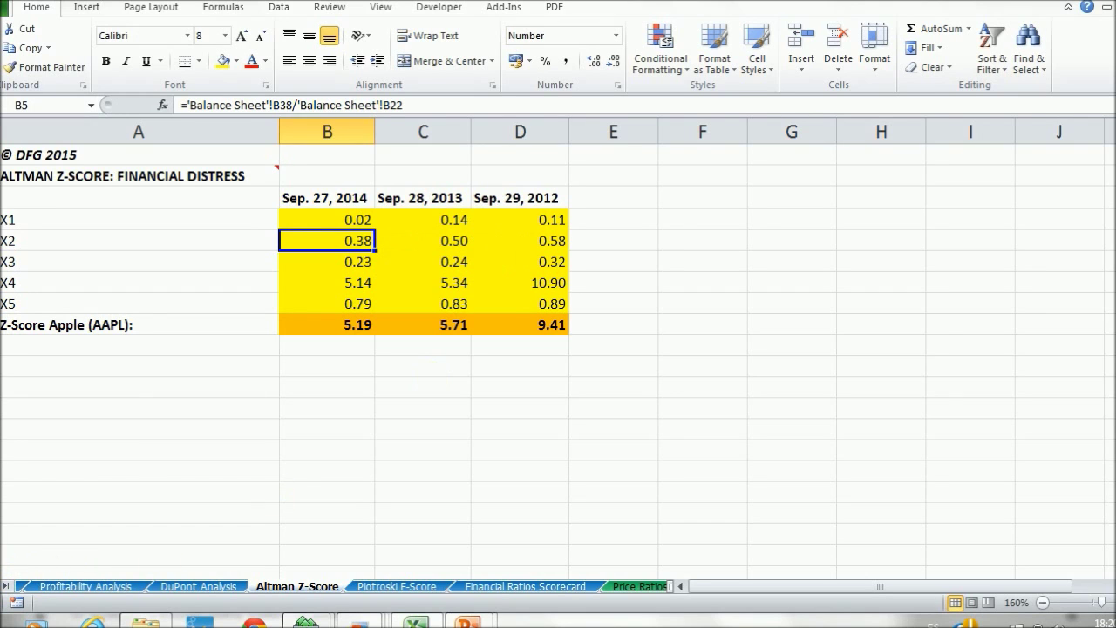
- Check retained earnings and total assets on the Balance Sheet, then return to Altman Z-Score
{"action": "left_click", "coordinate": [7, 586], "text": "ctrl"}
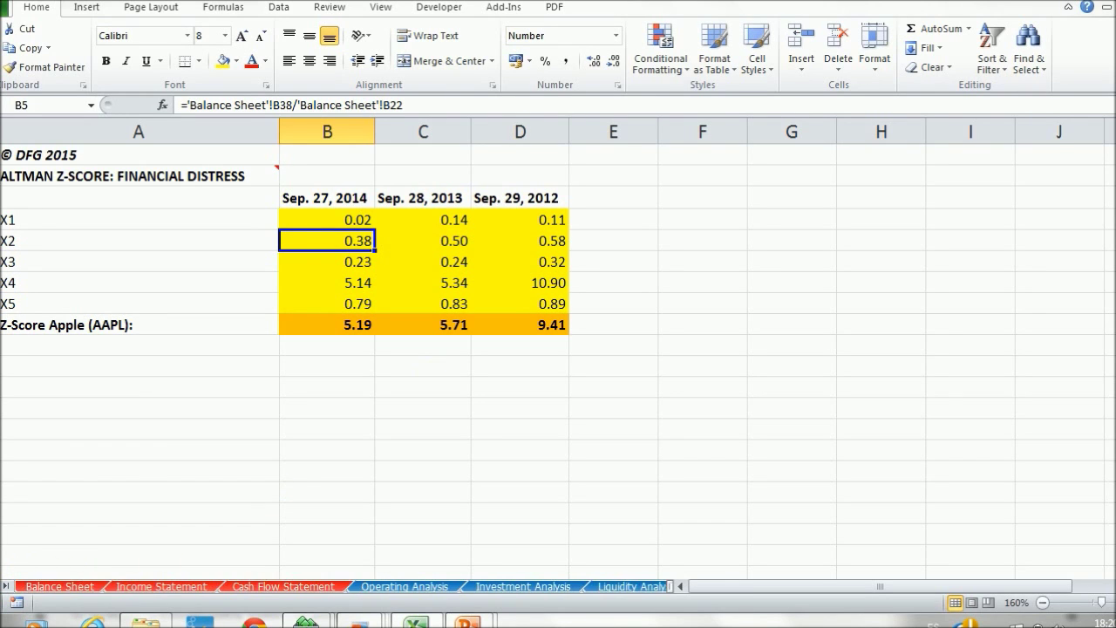
{"action": "left_click", "coordinate": [54, 588]}
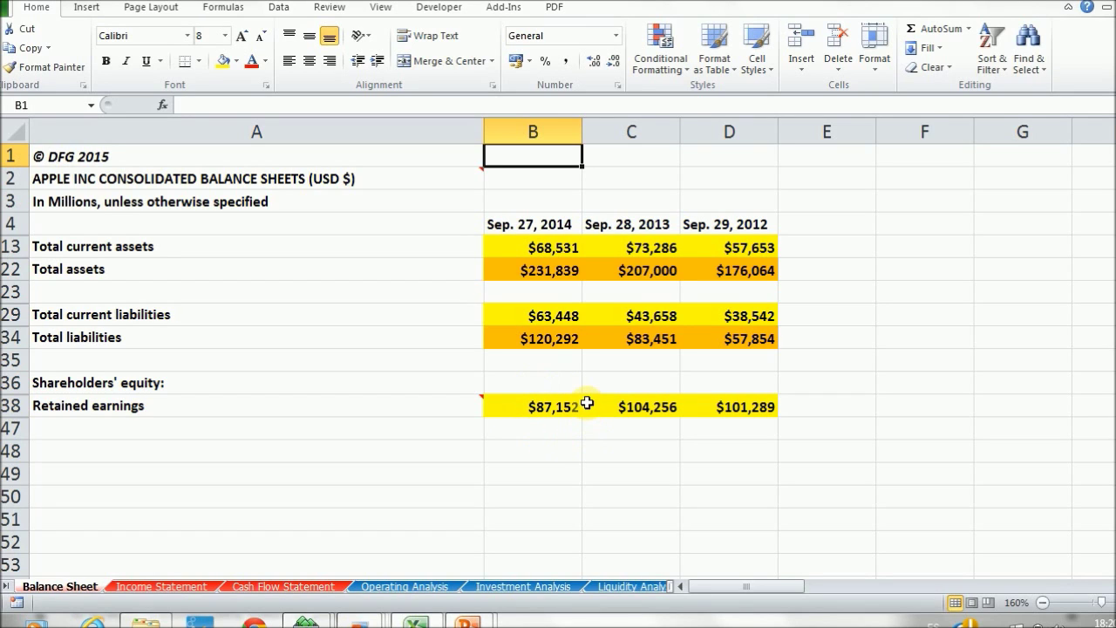
{"action": "left_click", "coordinate": [5, 586]}
{"action": "left_click", "coordinate": [5, 586]}
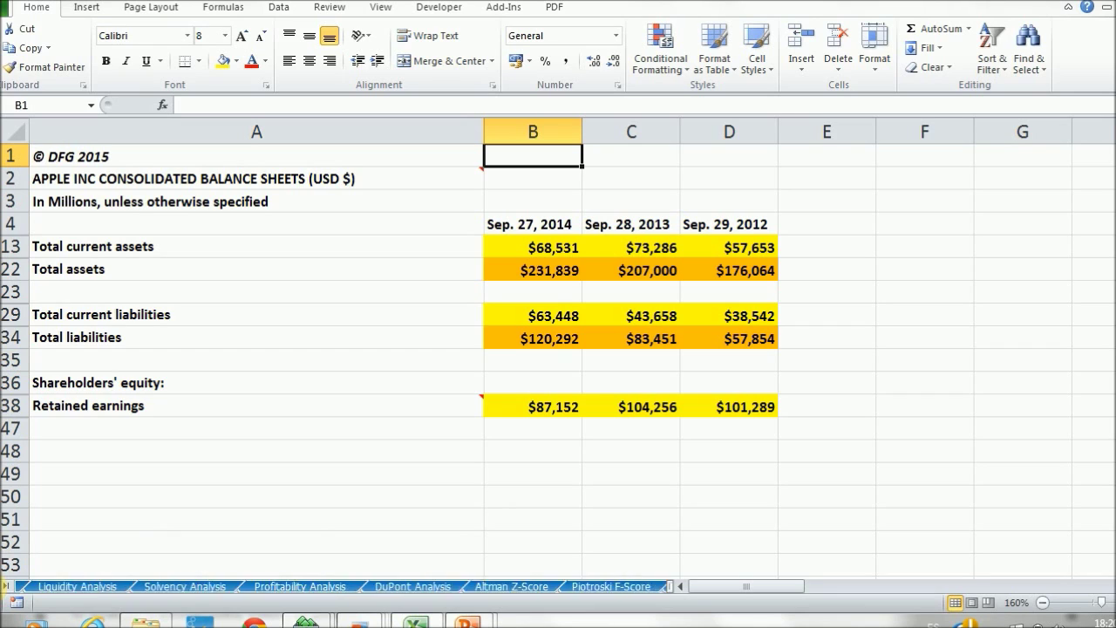
{"action": "left_click", "coordinate": [5, 586]}
{"action": "left_click", "coordinate": [86, 587]}
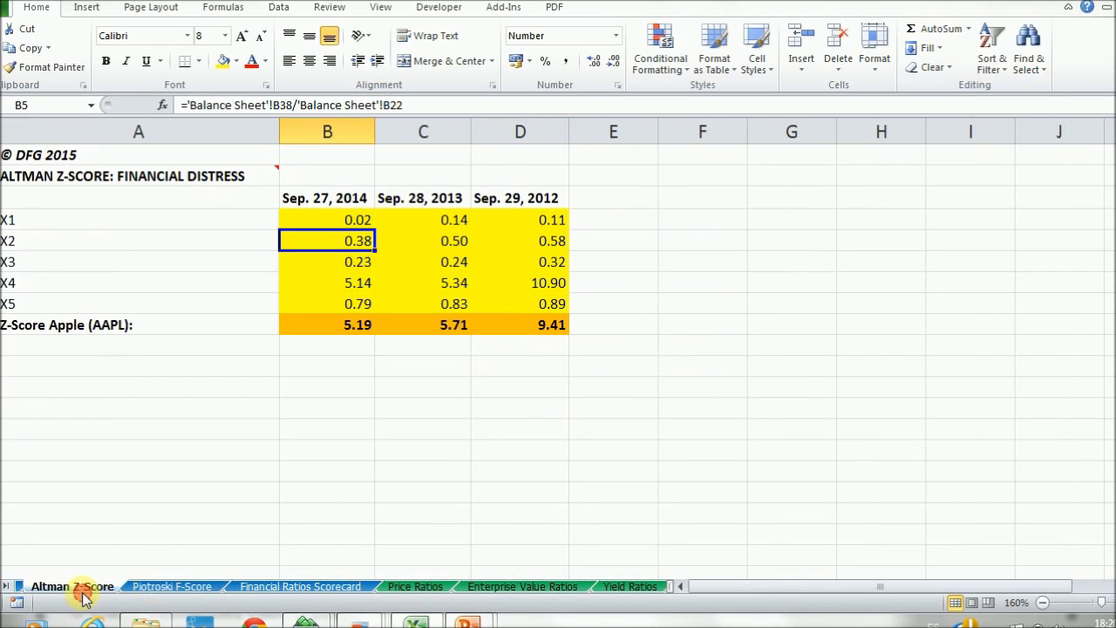
{"action": "left_click", "coordinate": [316, 259]}
{"action": "double_click", "coordinate": [314, 260]}
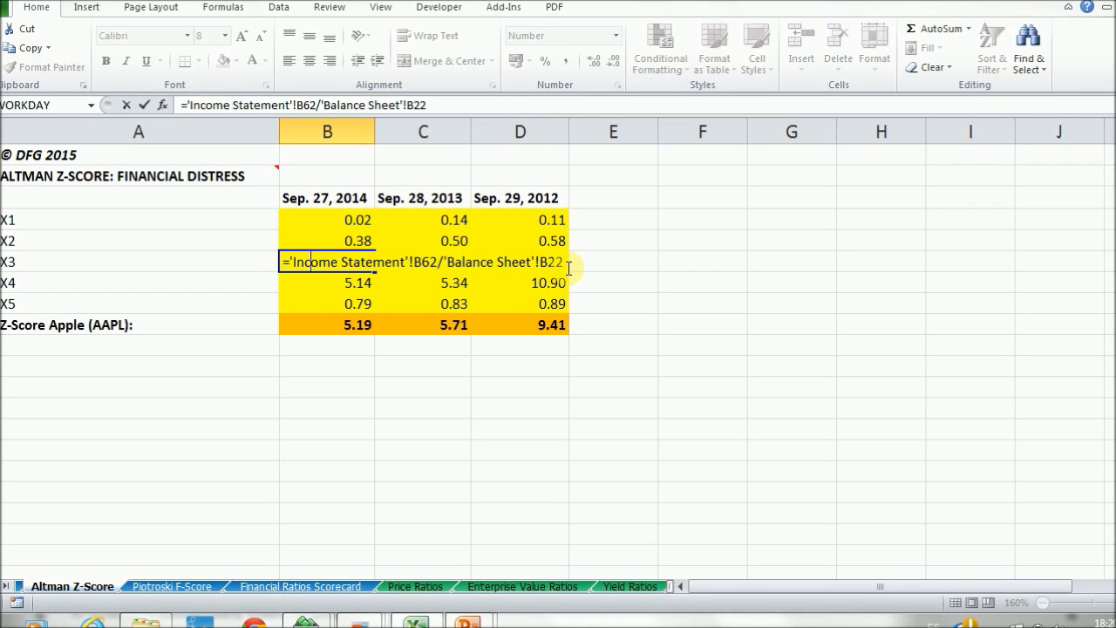
{"action": "key", "text": "Escape"}
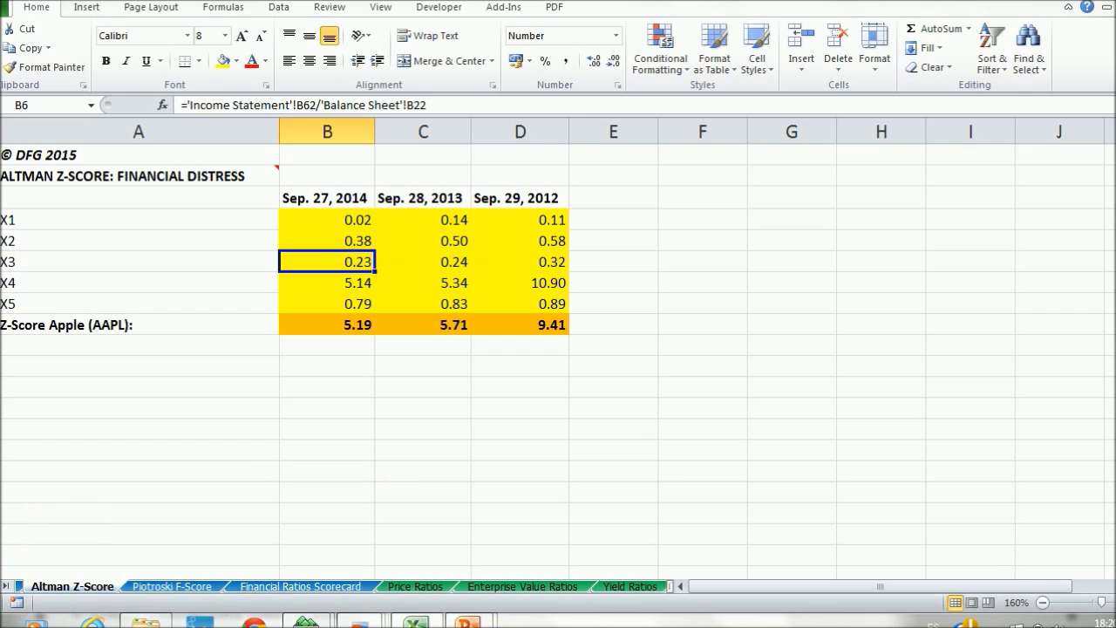
{"action": "left_click", "coordinate": [5, 586]}
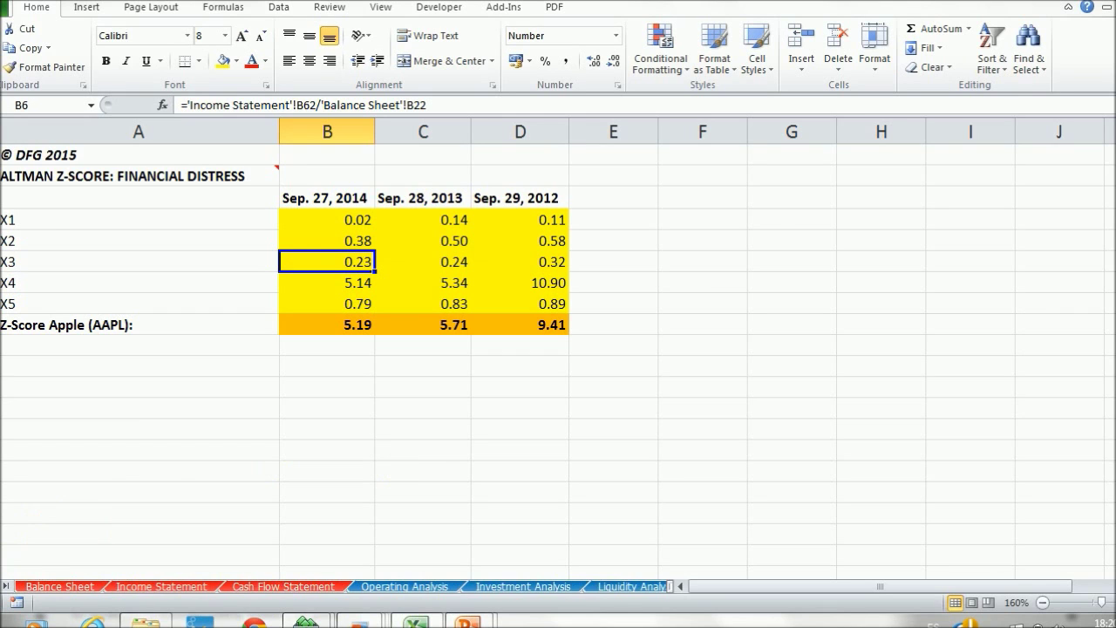
{"action": "left_click", "coordinate": [164, 586]}
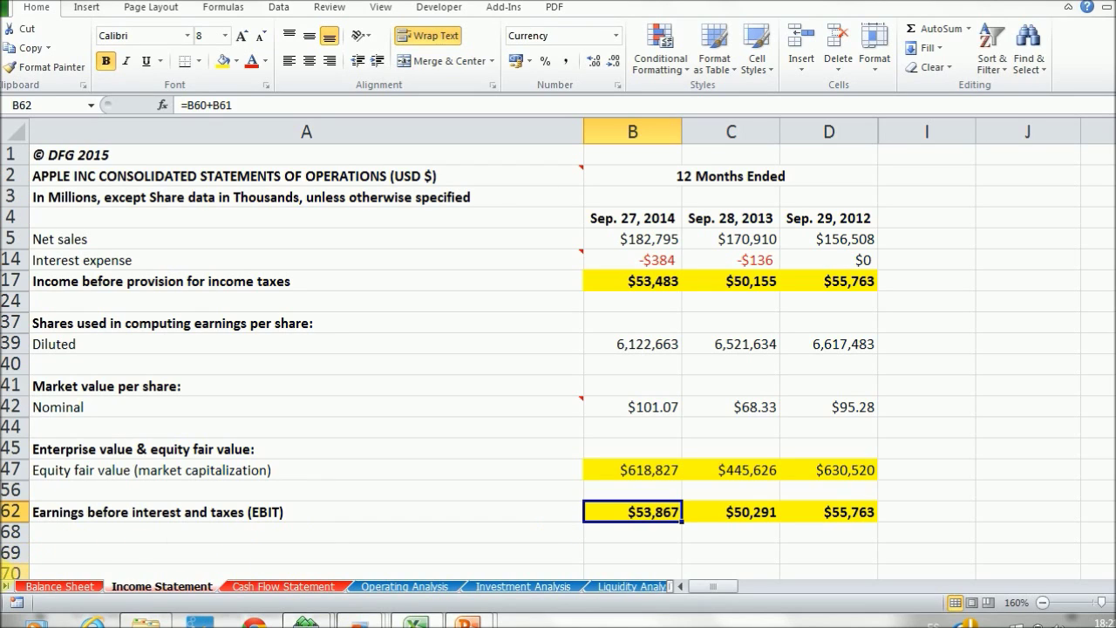
{"action": "left_click", "coordinate": [5, 586]}
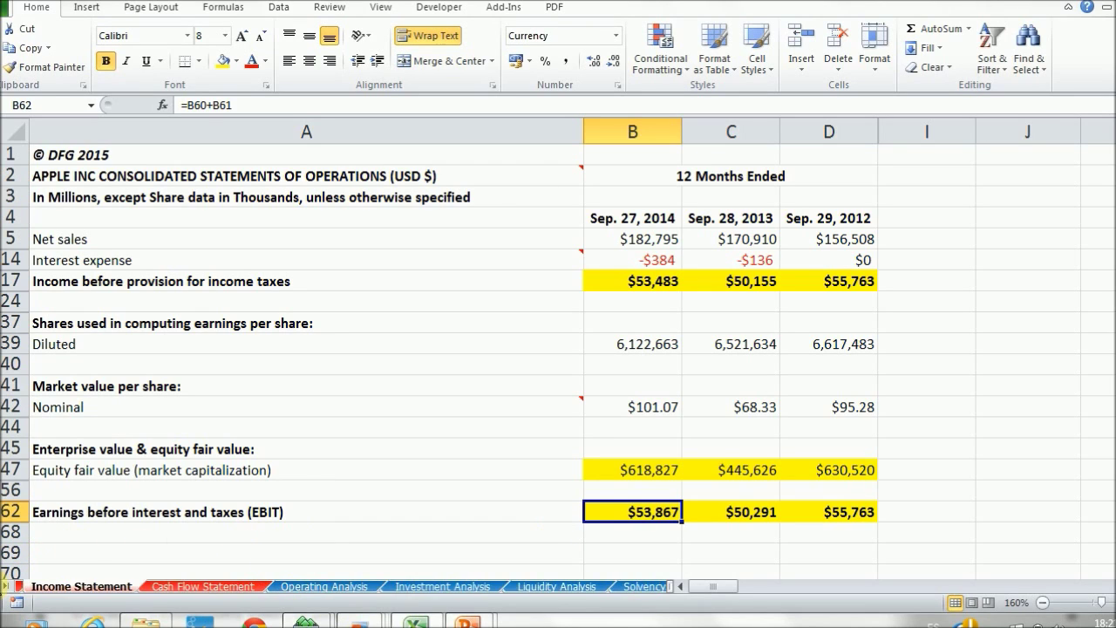
{"action": "left_click", "coordinate": [5, 586]}
{"action": "left_click", "coordinate": [6, 586]}
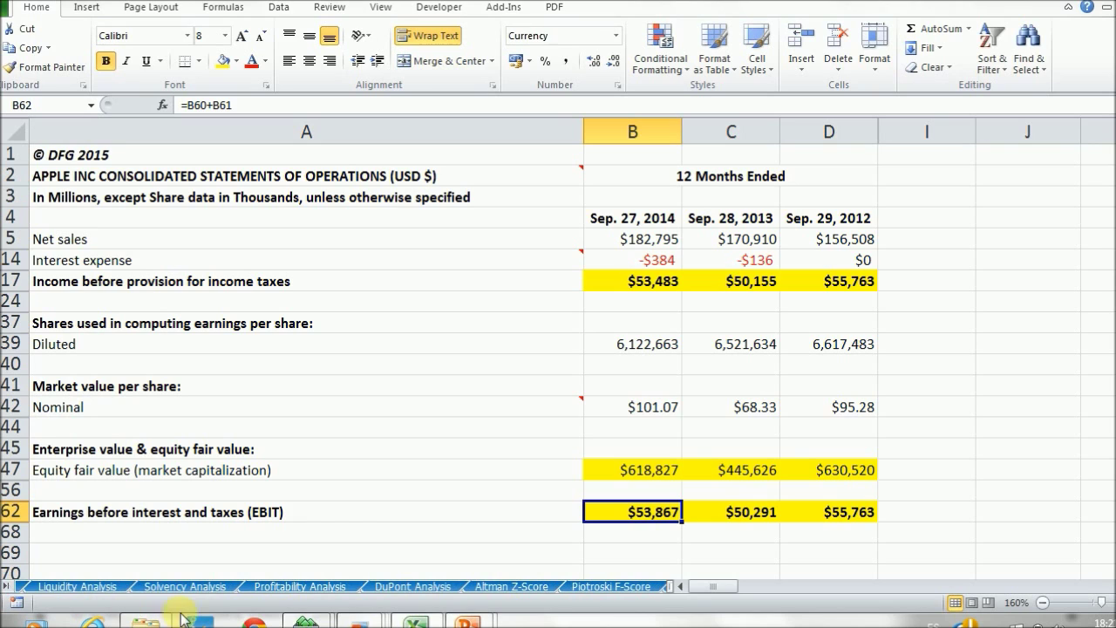
{"action": "left_click", "coordinate": [511, 587]}
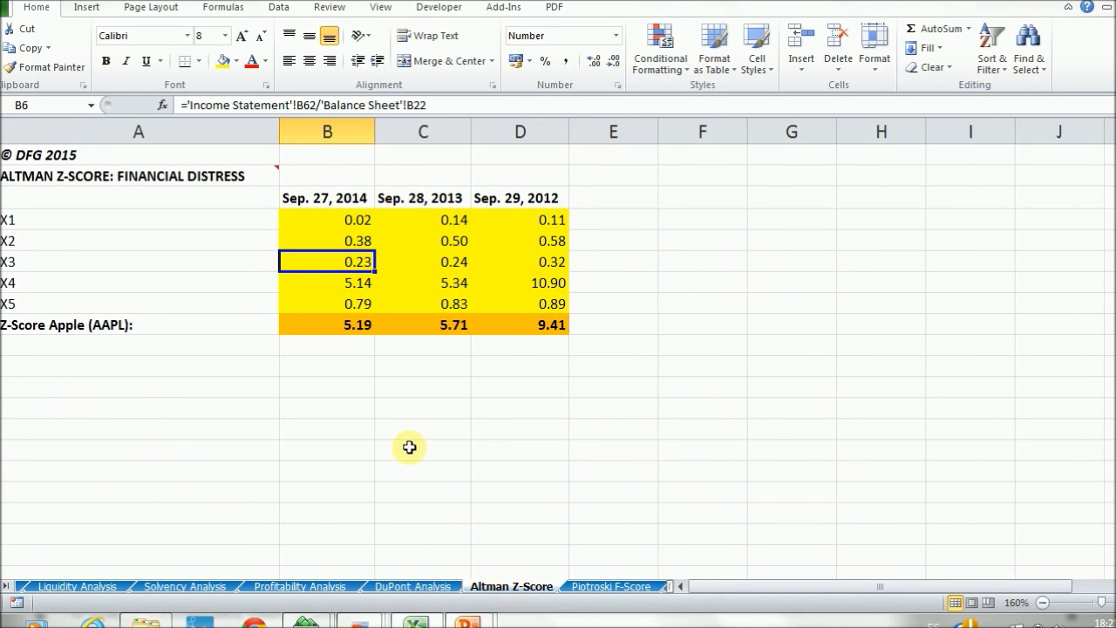
- Inspect the 2014 X4 formula in B7, then view 2014 total liabilities of $120,292 on the Balance Sheet
{"action": "left_click", "coordinate": [317, 282]}
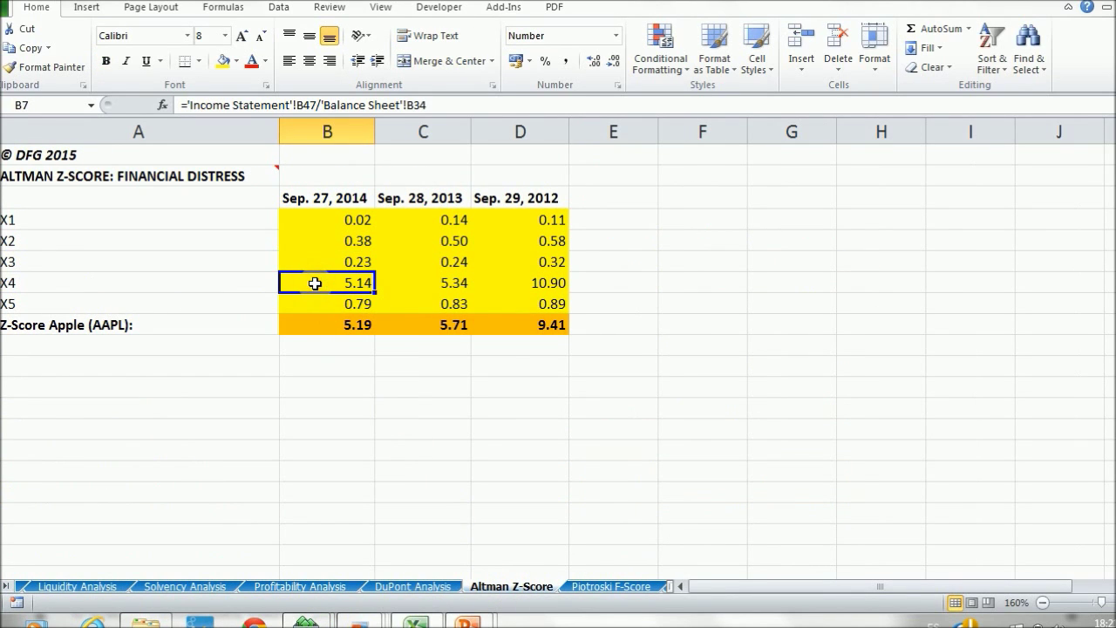
{"action": "double_click", "coordinate": [316, 283]}
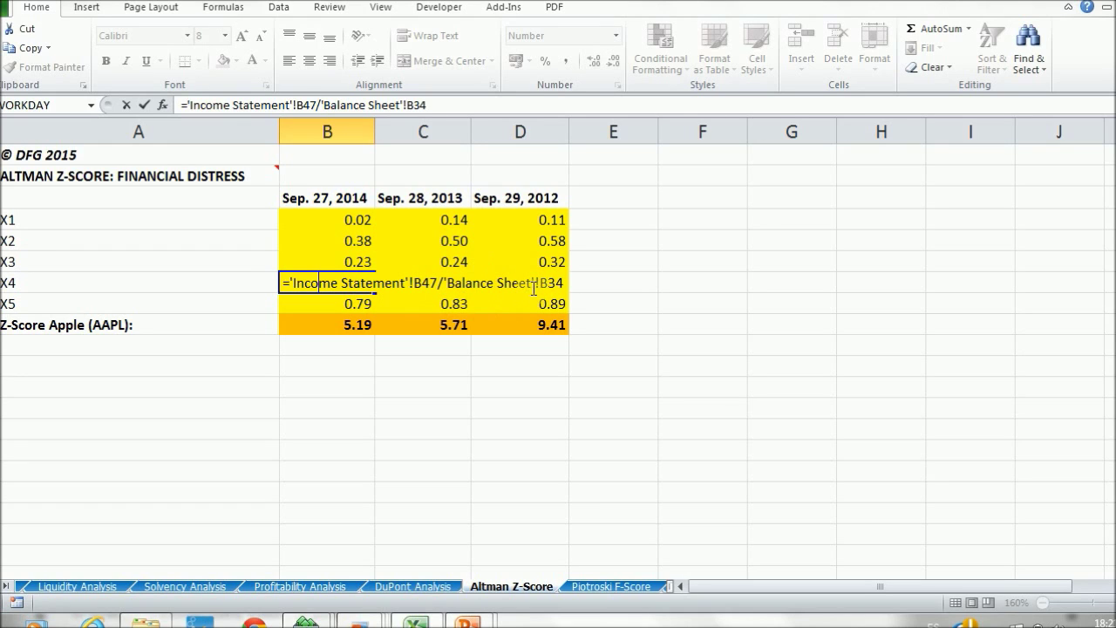
{"action": "key", "text": "Escape"}
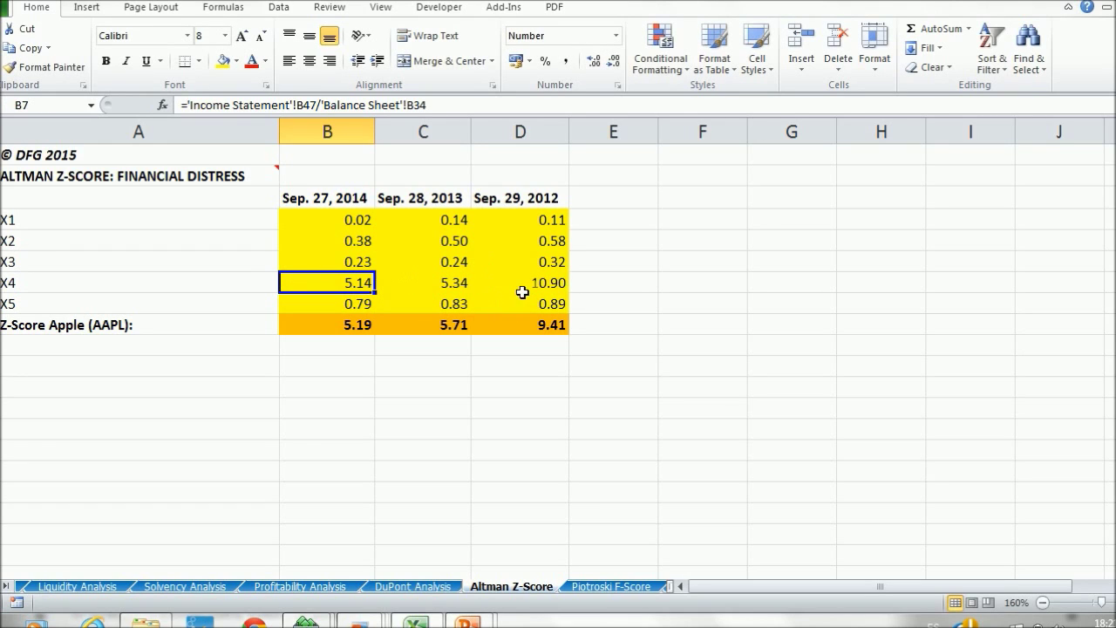
{"action": "left_click", "coordinate": [7, 586]}
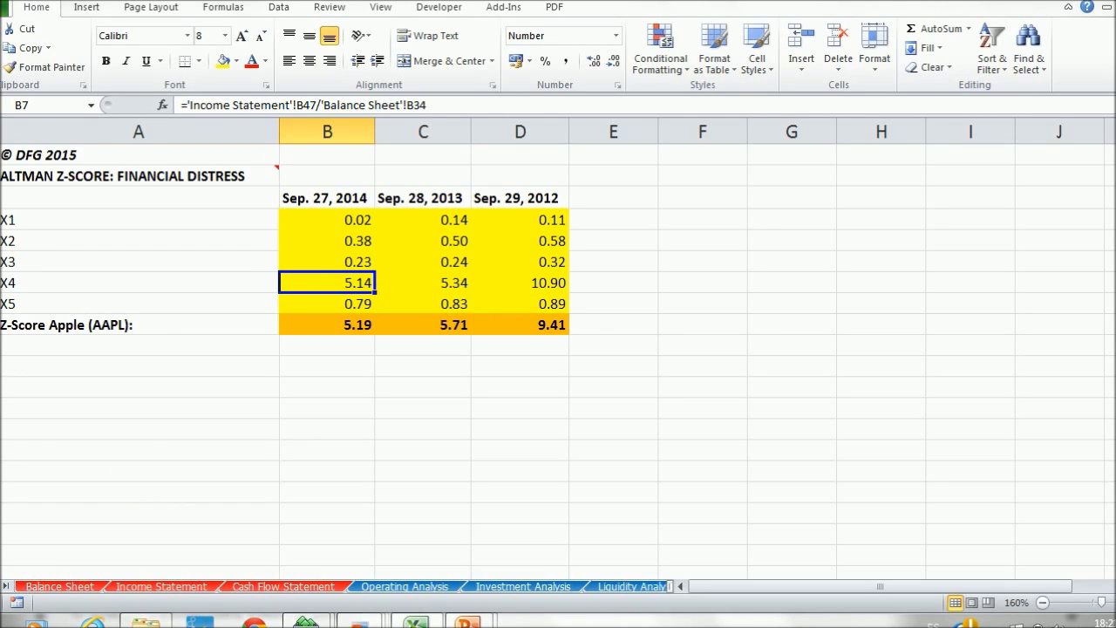
{"action": "left_click", "coordinate": [82, 588]}
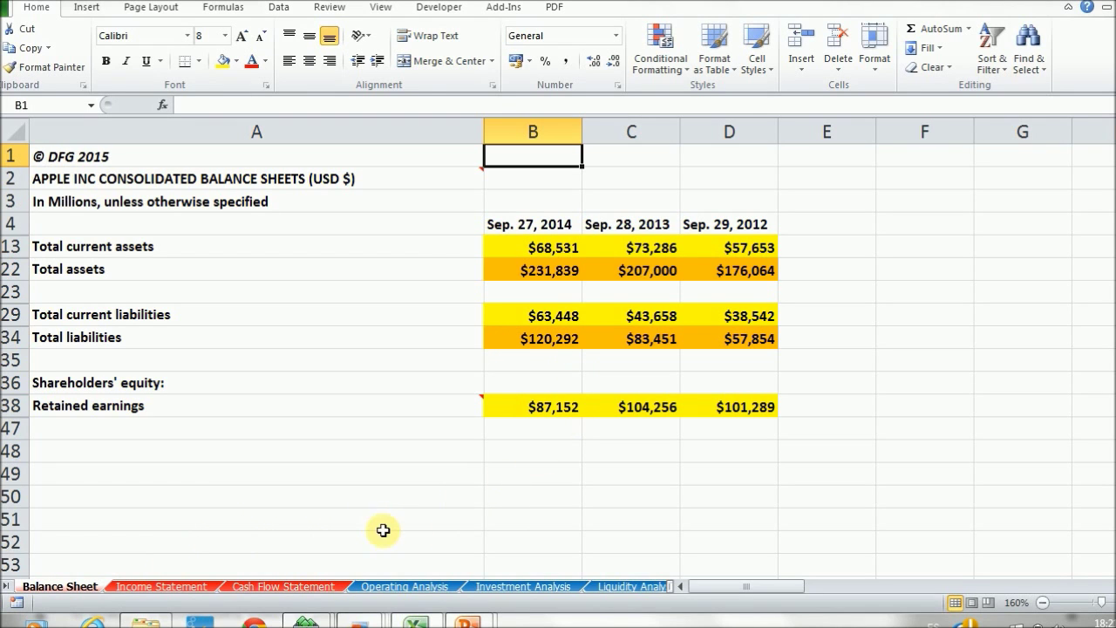
- Inspect the market capitalization formula in B47 on the Income Statement
{"action": "left_click", "coordinate": [164, 589]}
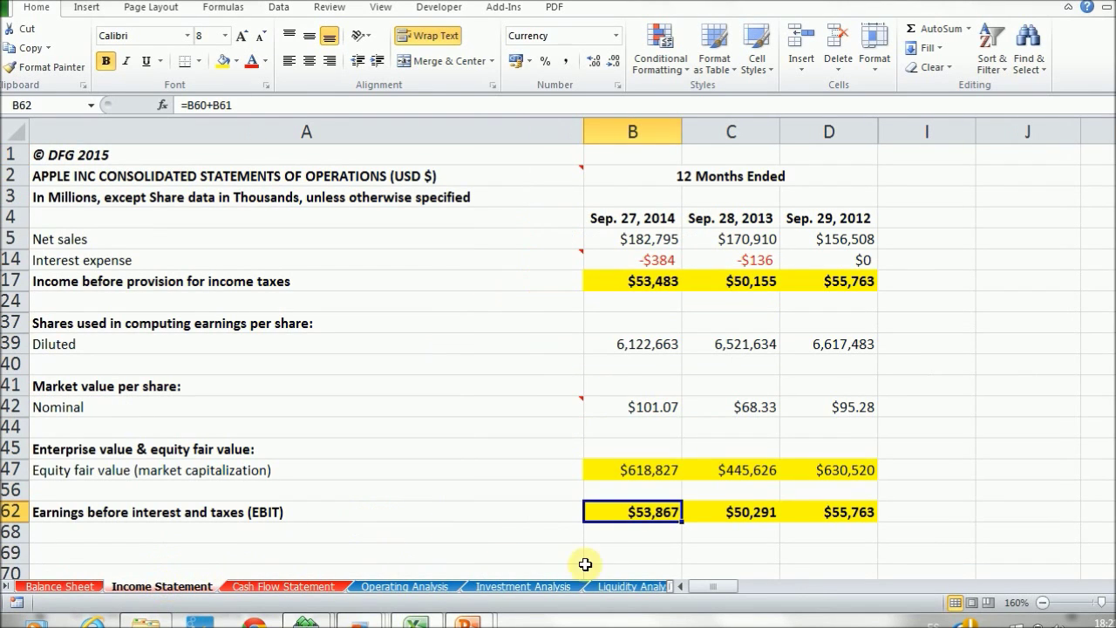
{"action": "left_click", "coordinate": [607, 470]}
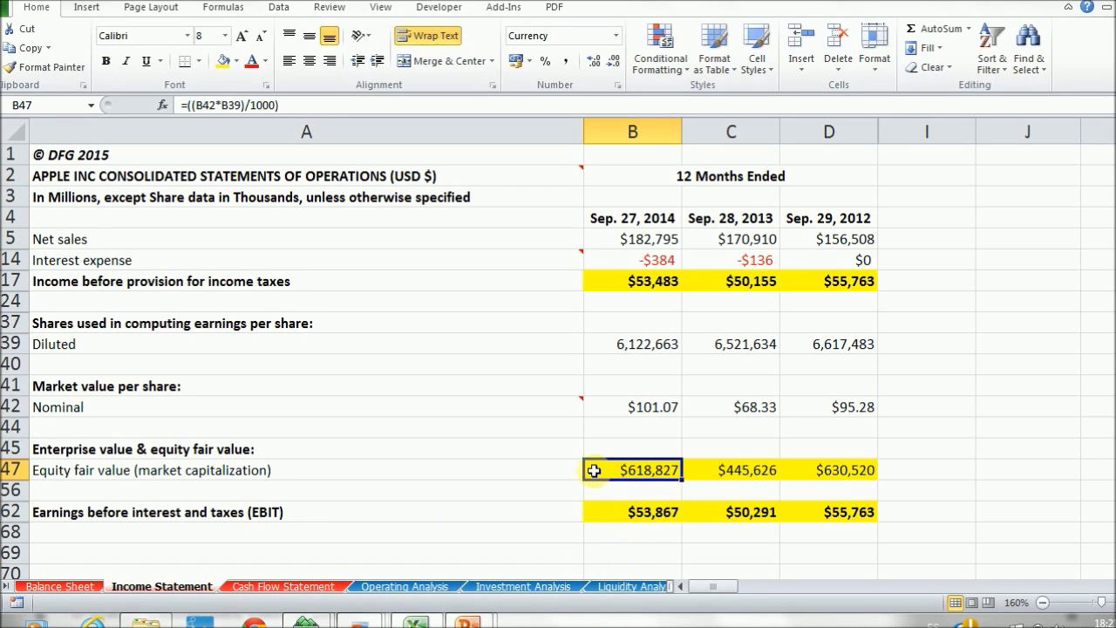
{"action": "left_click", "coordinate": [602, 469]}
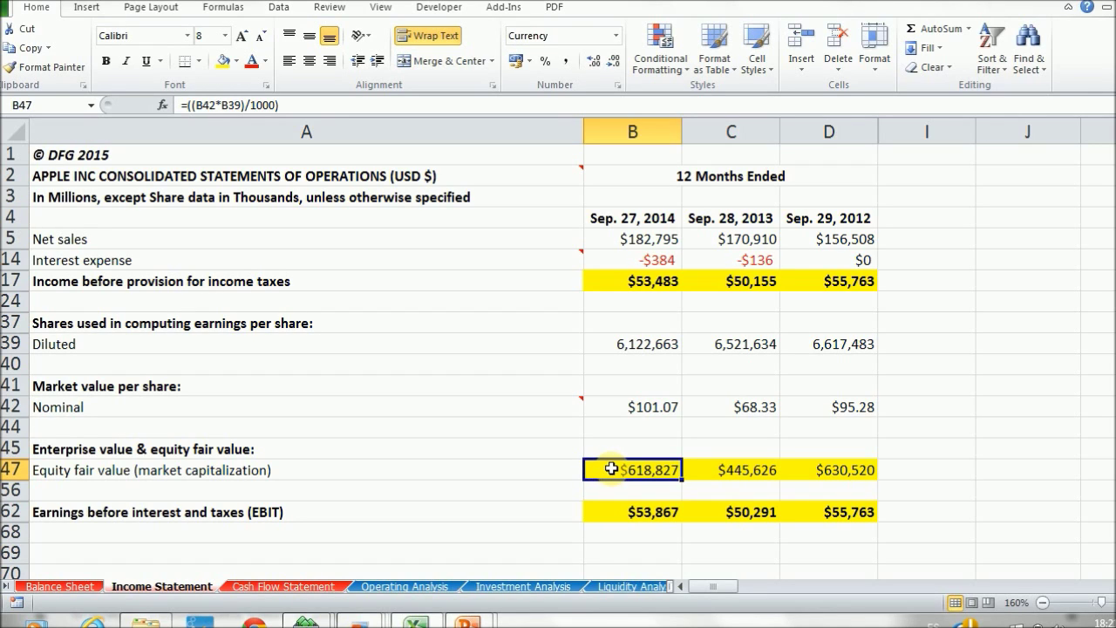
{"action": "double_click", "coordinate": [609, 469]}
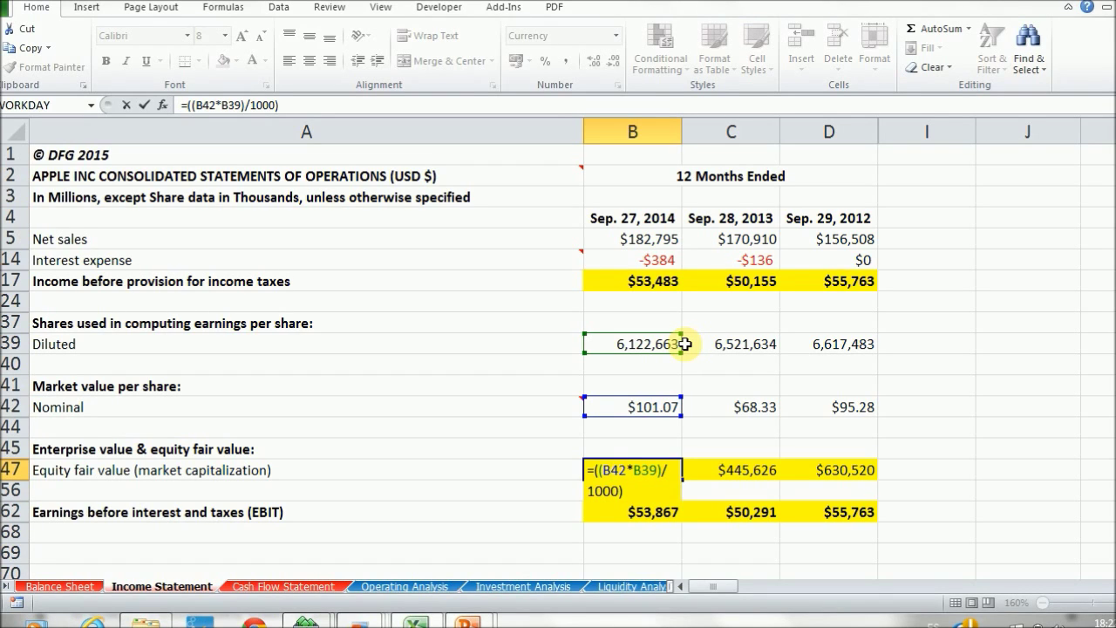
{"action": "key", "text": "ctrl+Return"}
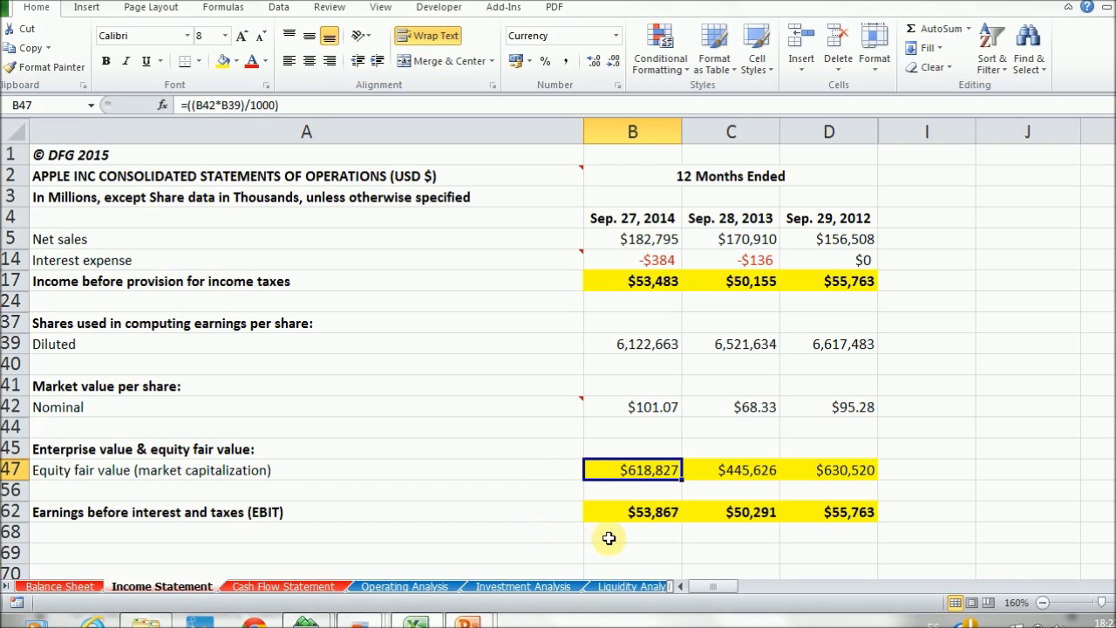
- Return to the Altman Z-Score sheet showing 2014 X4 of 5.14
{"action": "left_click", "coordinate": [5, 586]}
{"action": "left_click", "coordinate": [5, 586]}
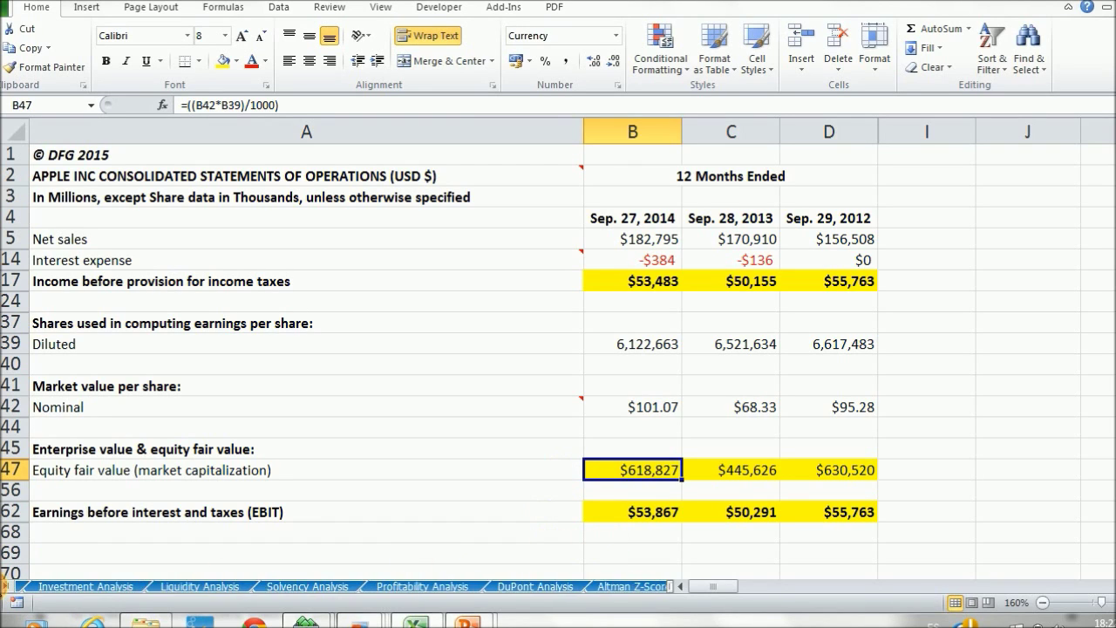
{"action": "left_click", "coordinate": [5, 586]}
{"action": "left_click", "coordinate": [6, 586]}
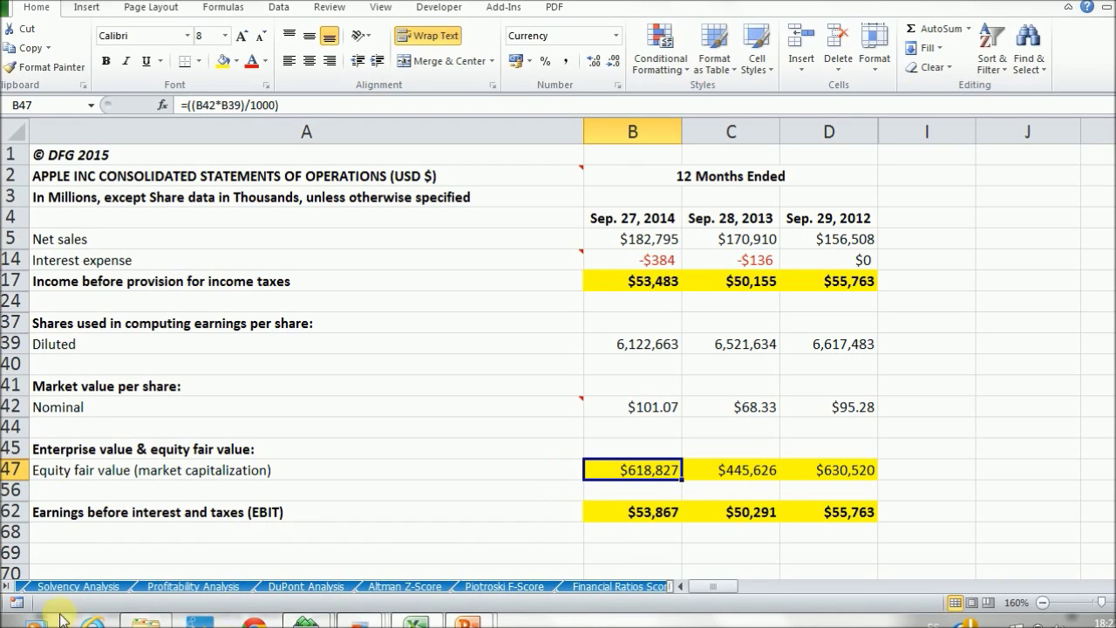
{"action": "left_click", "coordinate": [407, 586]}
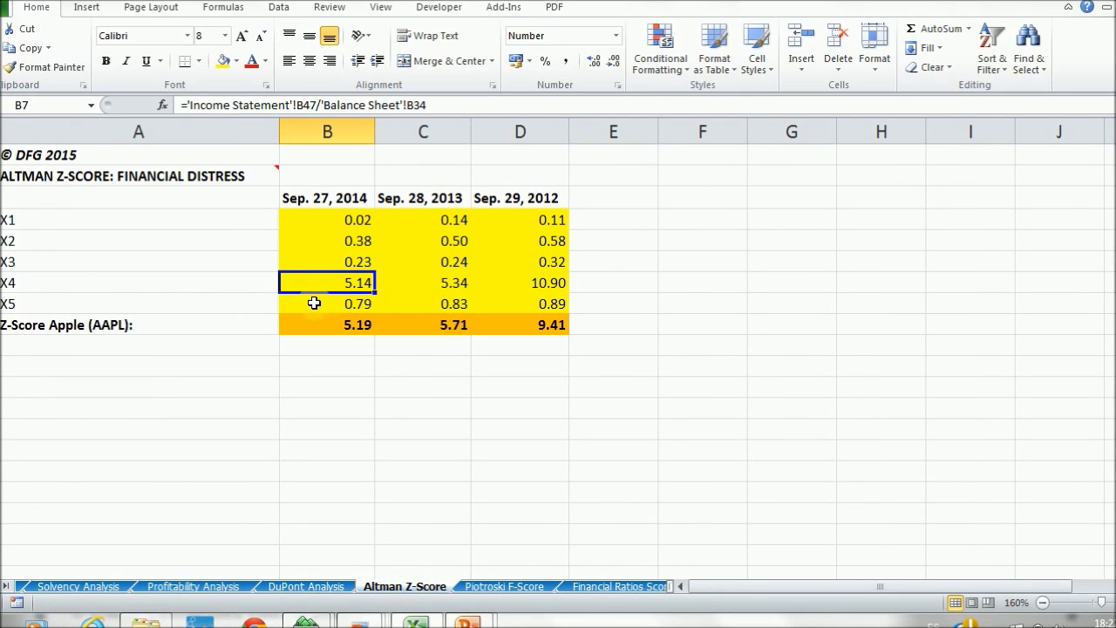
{"action": "left_click", "coordinate": [316, 303]}
{"action": "double_click", "coordinate": [325, 302]}
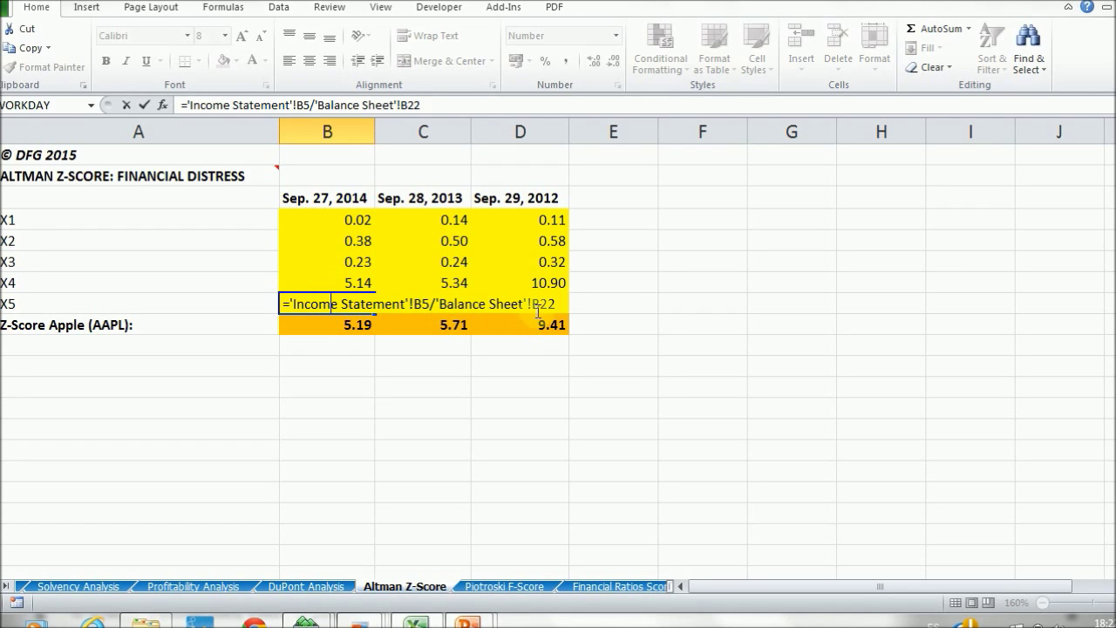
{"action": "key", "text": "Escape"}
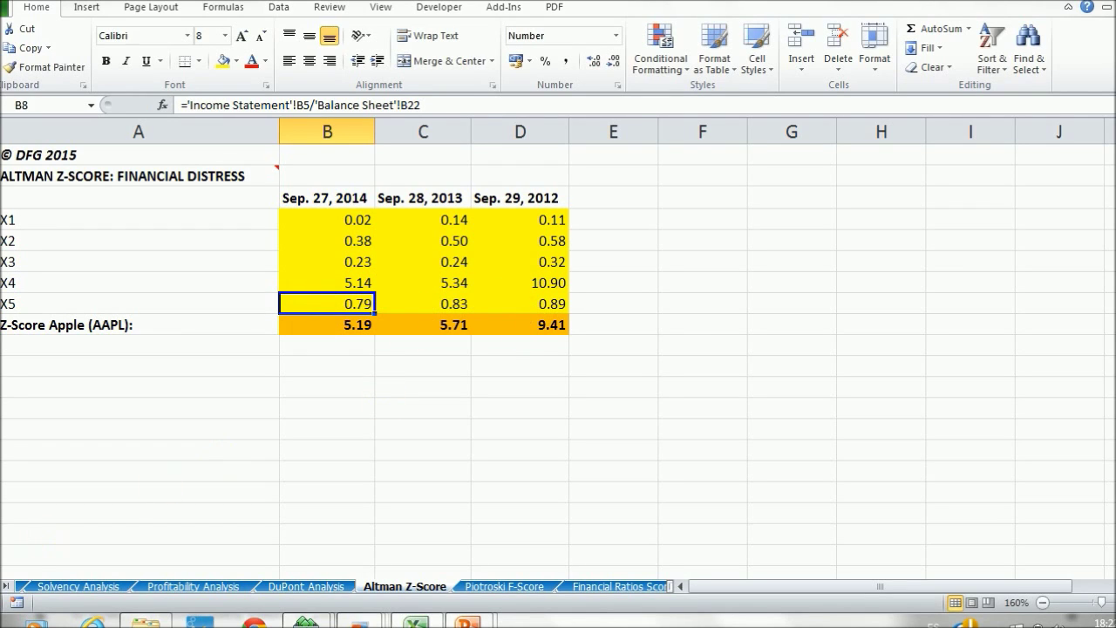
{"action": "left_click", "coordinate": [7, 586]}
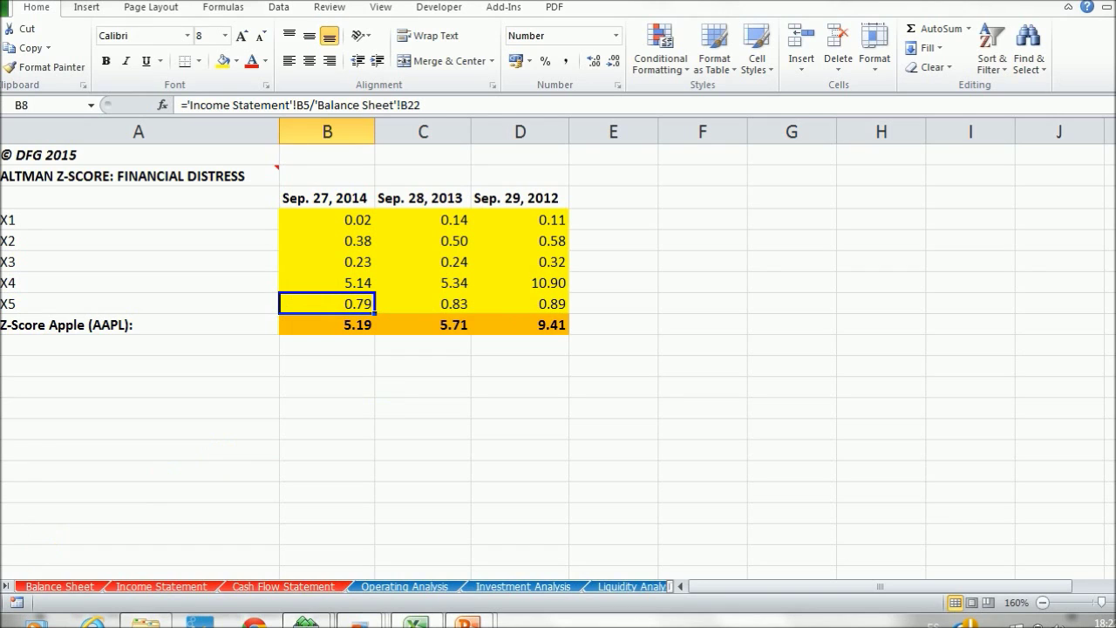
{"action": "left_click", "coordinate": [153, 586]}
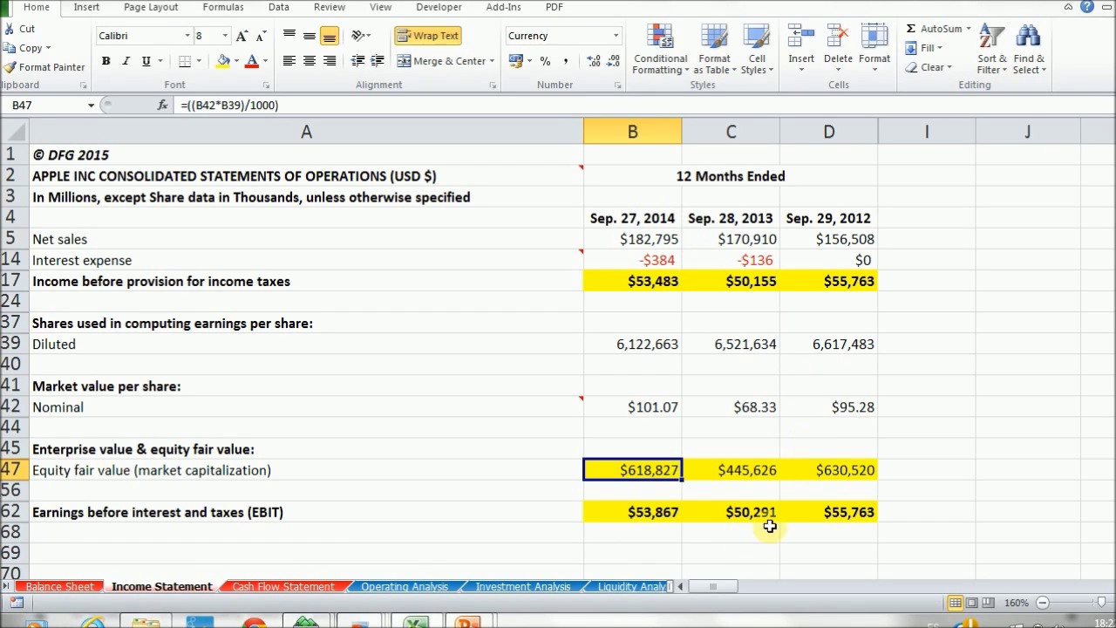
{"action": "left_click", "coordinate": [4, 584]}
{"action": "left_click", "coordinate": [5, 584]}
{"action": "left_click", "coordinate": [4, 585]}
{"action": "left_click", "coordinate": [4, 584]}
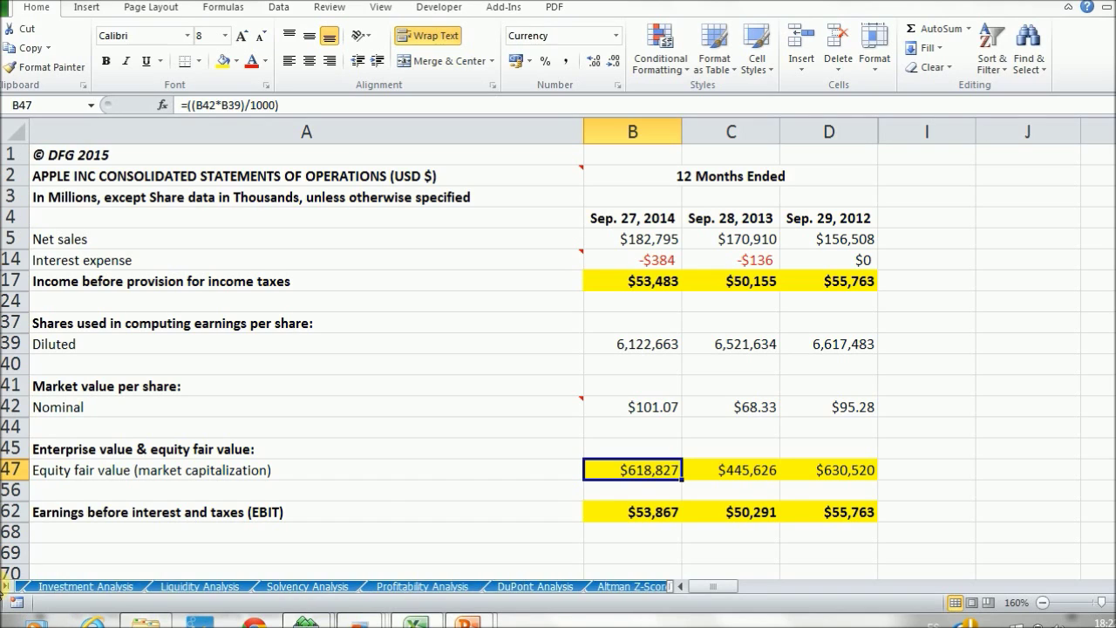
{"action": "left_click", "coordinate": [4, 584]}
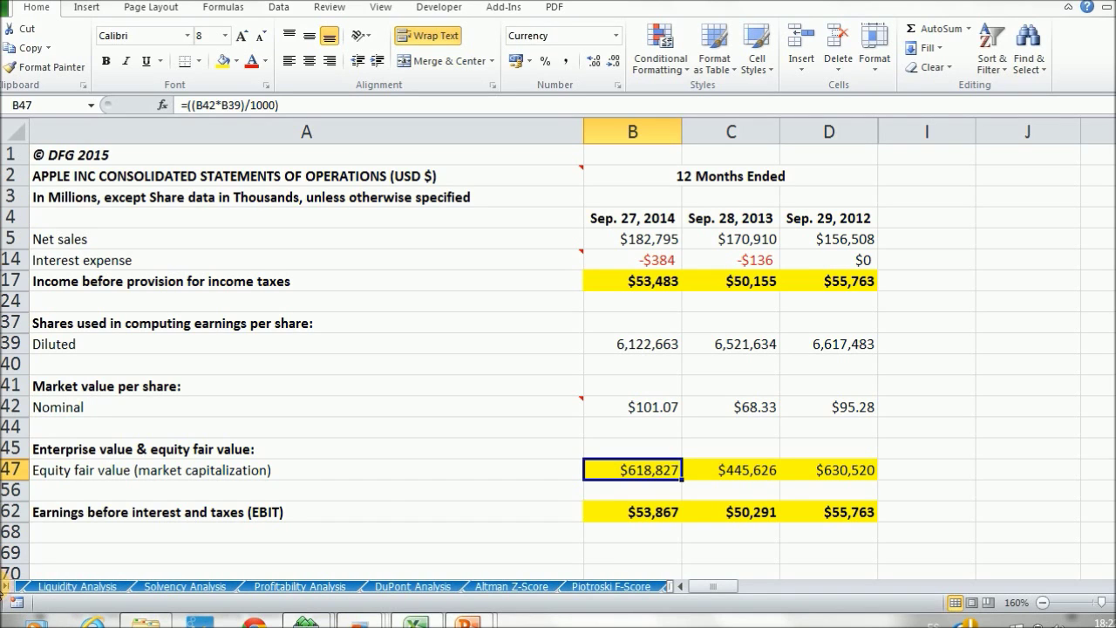
{"action": "left_click", "coordinate": [505, 586]}
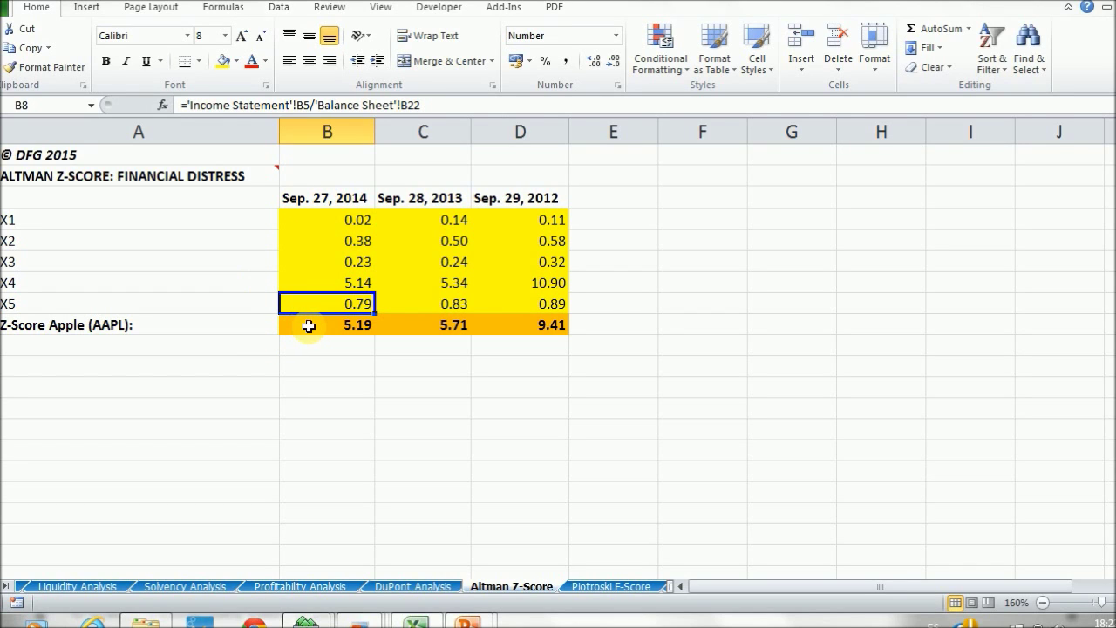
{"action": "left_click", "coordinate": [303, 325]}
{"action": "double_click", "coordinate": [306, 326]}
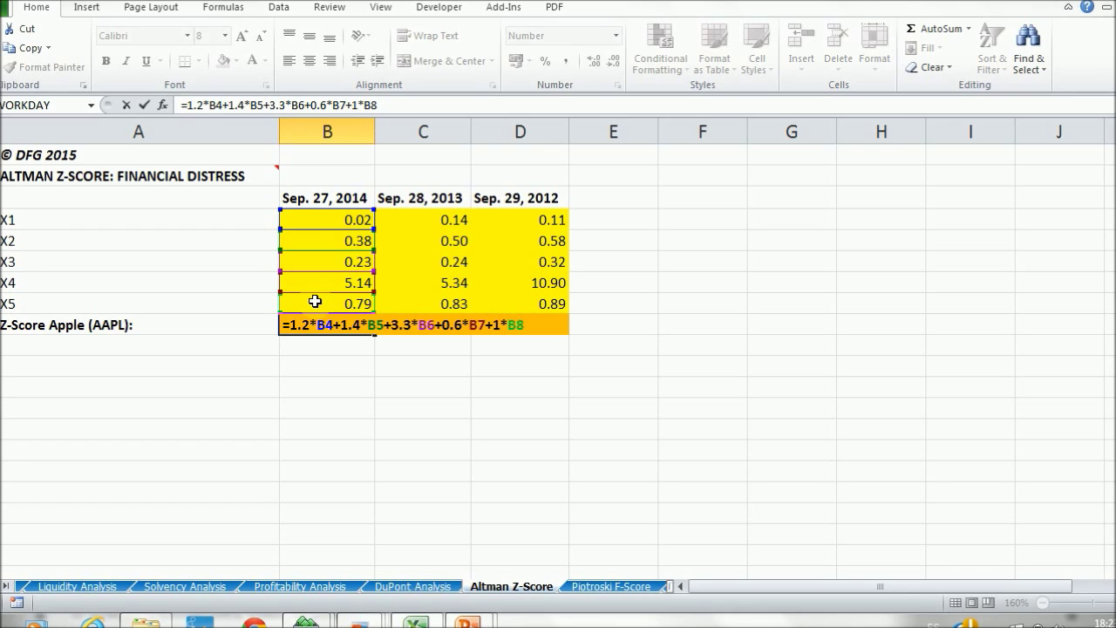
{"action": "key", "text": "ctrl+Return"}
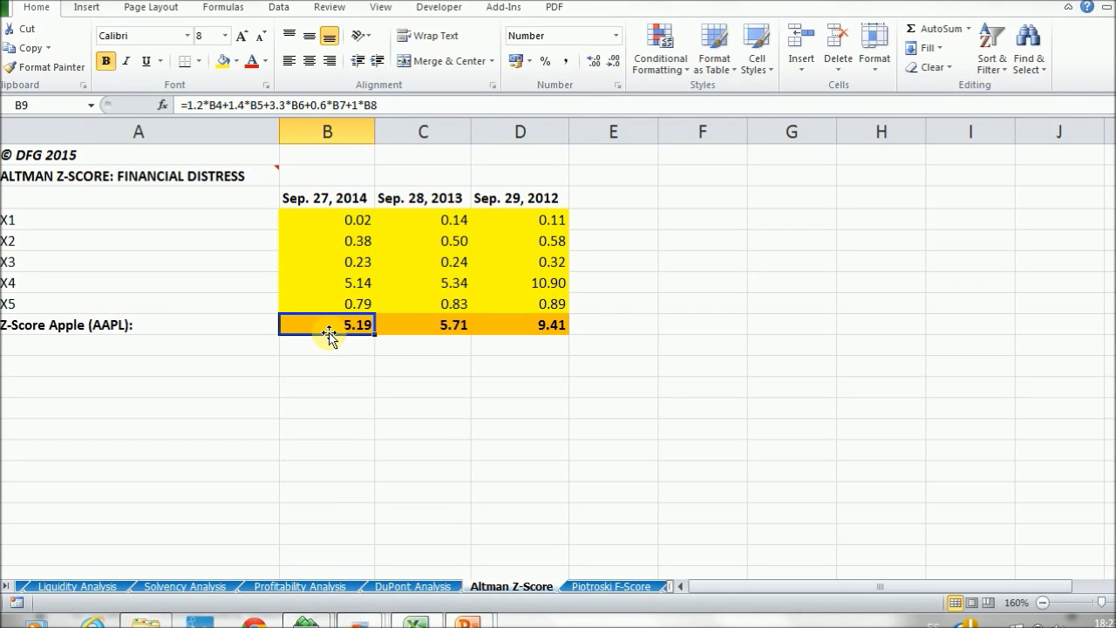
{"action": "left_click", "coordinate": [417, 325]}
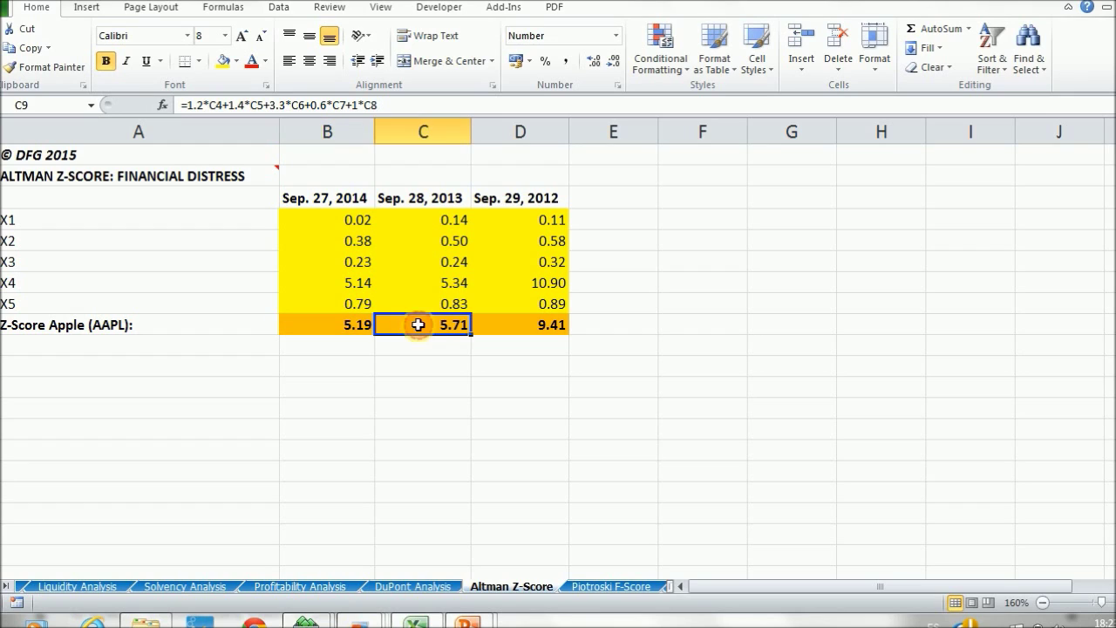
{"action": "left_click", "coordinate": [505, 323]}
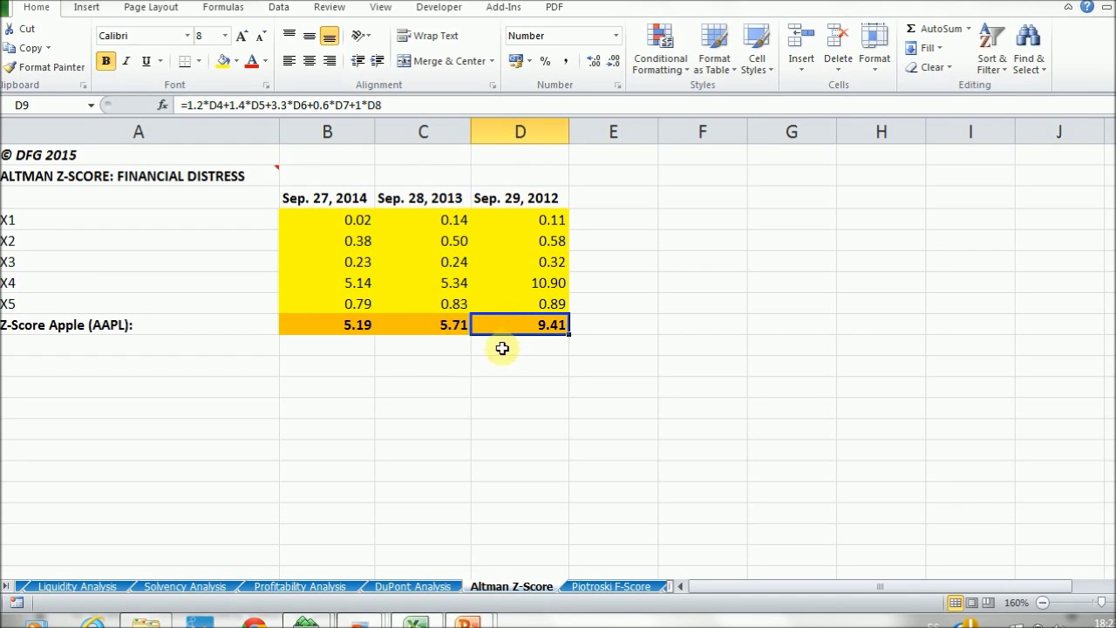